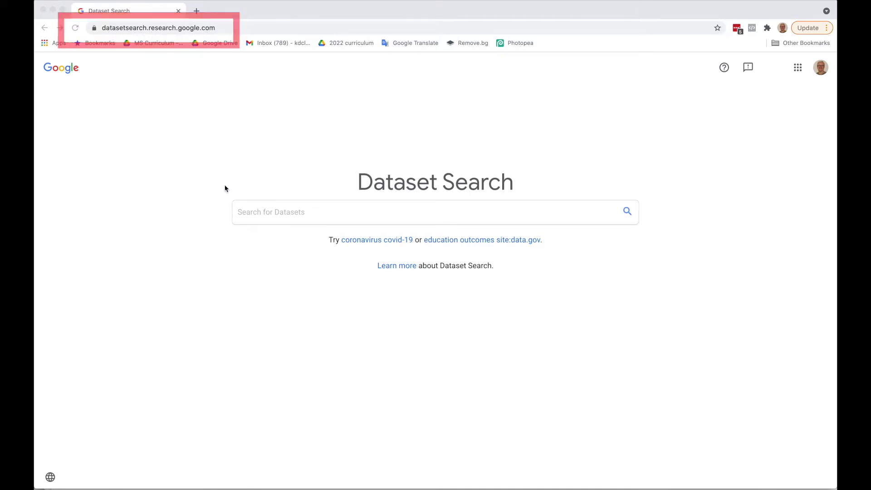
# Type 'iris' into the Google Dataset Search box to bring up the 'iris Dataset' suggestion
pyautogui.click(252, 212)
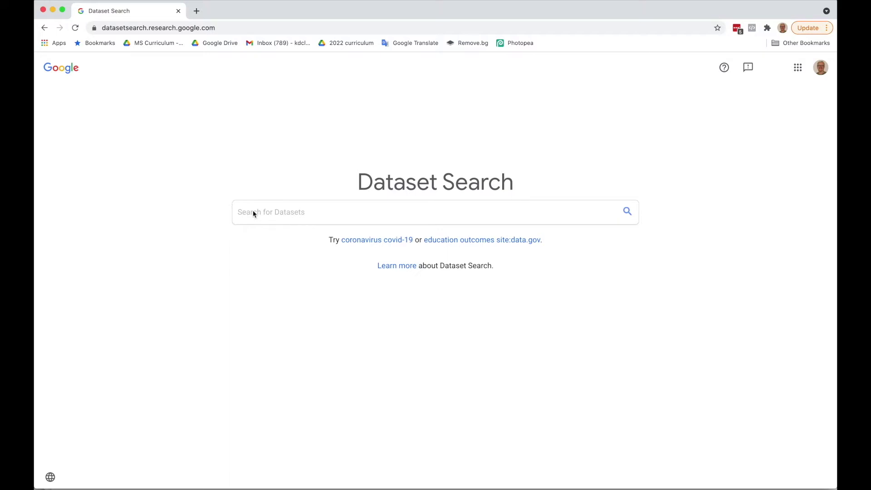
pyautogui.write('iris')
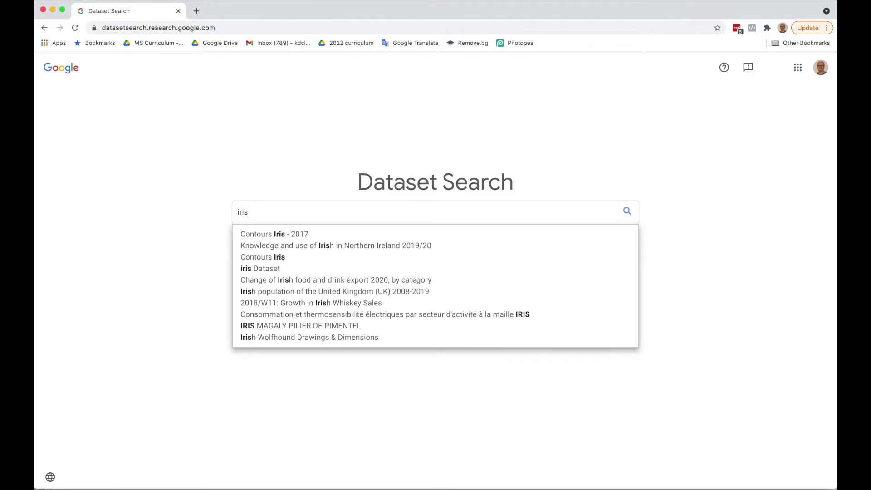
# Run the 'iris Dataset' search and review the Kaggle Iris Species description and column list
pyautogui.click(253, 269)
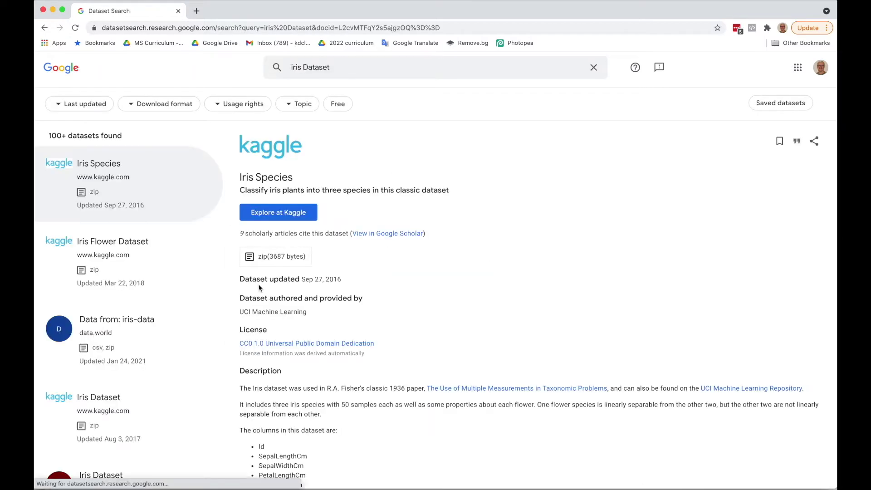
pyautogui.scroll(-3, 234, 150)
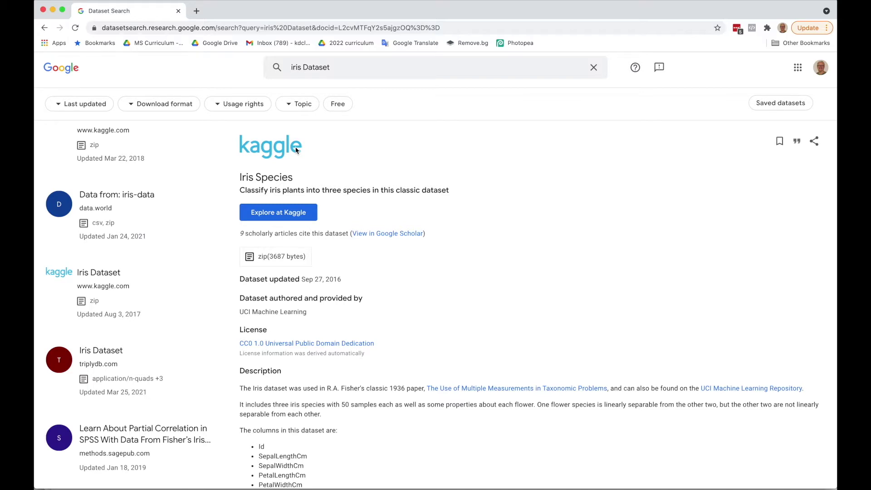
pyautogui.scroll(-1, 396, 462)
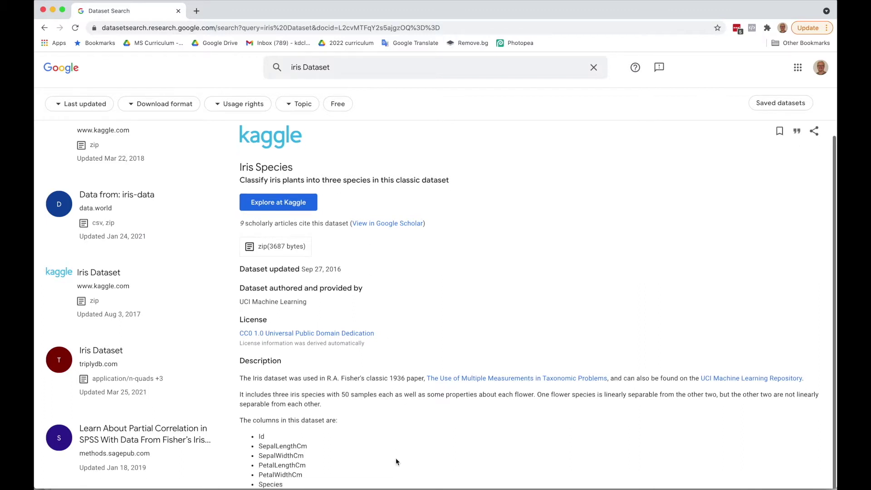
pyautogui.scroll(-2, 396, 461)
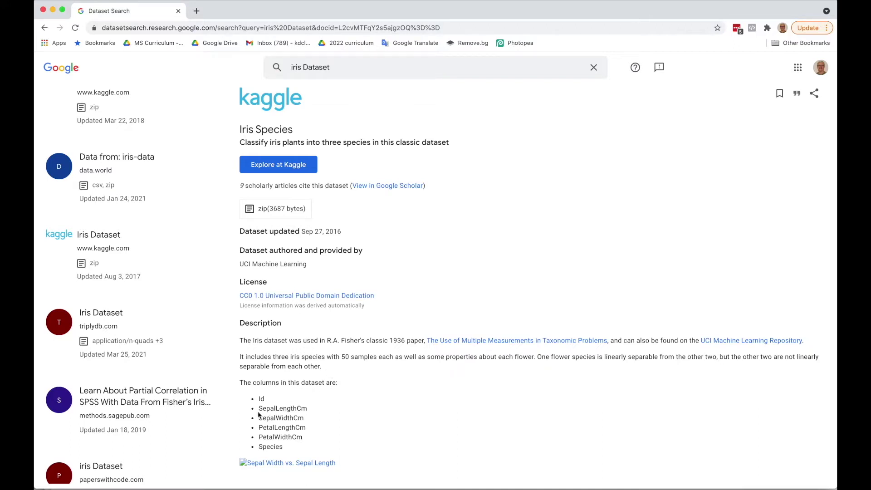
pyautogui.scroll(1, 262, 272)
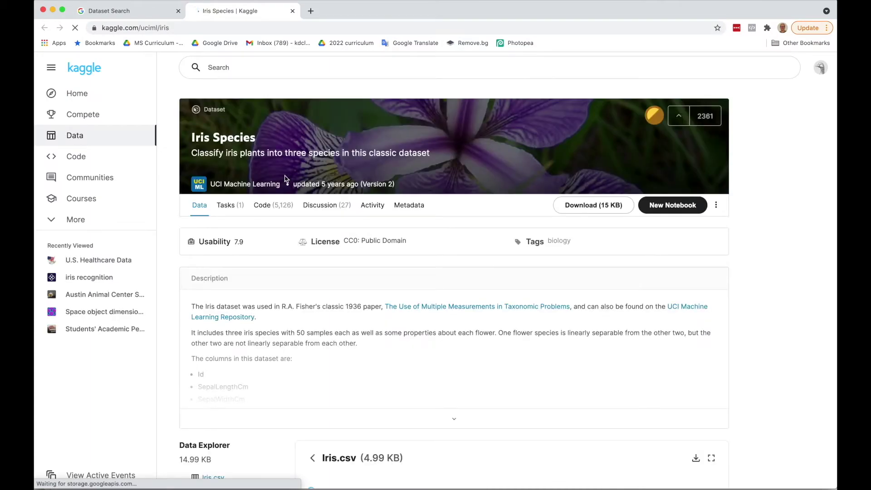
# Scroll the Kaggle Iris Species page and expand its Description to list all columns
pyautogui.scroll(-2, 325, 339)
pyautogui.scroll(-4, 325, 338)
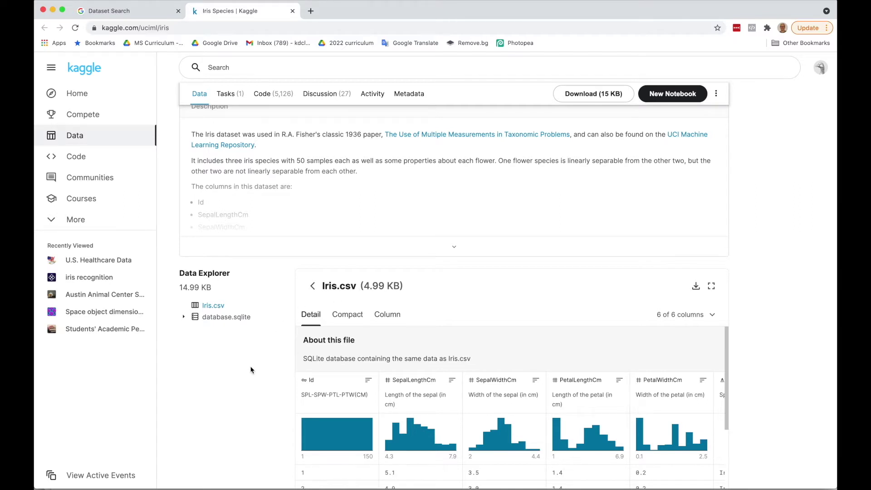
pyautogui.scroll(-2, 251, 370)
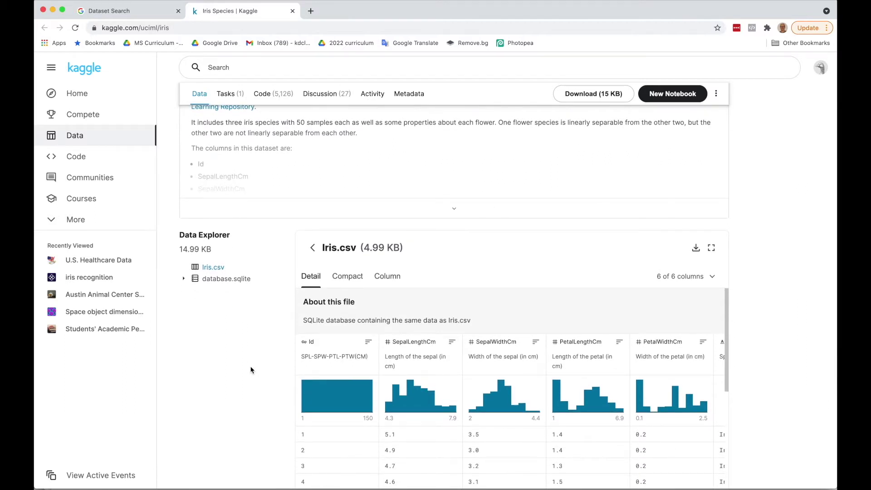
pyautogui.scroll(3, 251, 369)
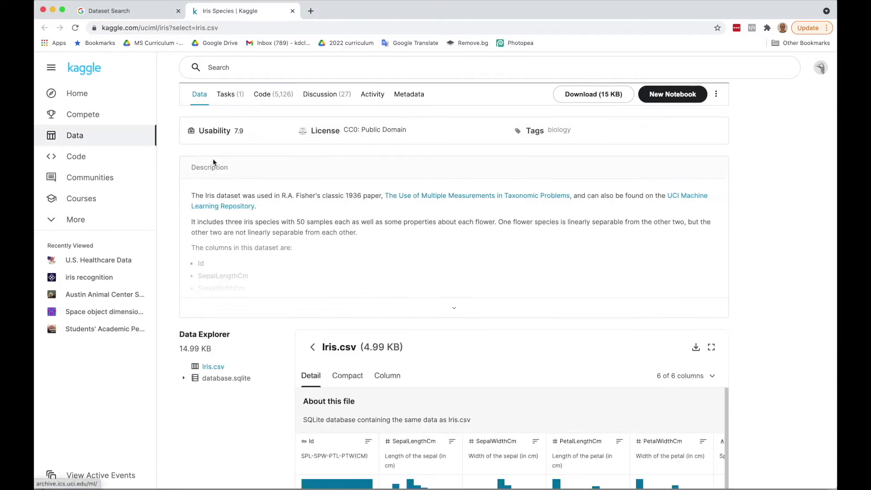
pyautogui.click(456, 309)
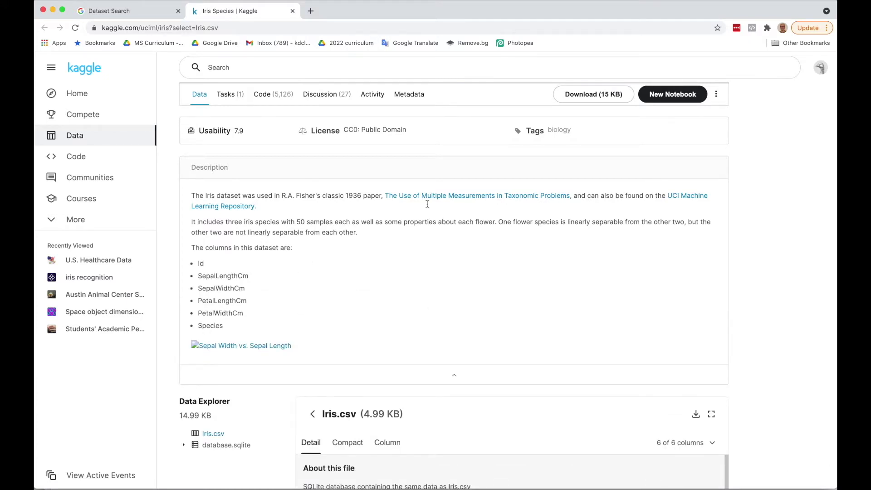
# Download the Iris Species dataset as archive.zip
pyautogui.scroll(2, 454, 199)
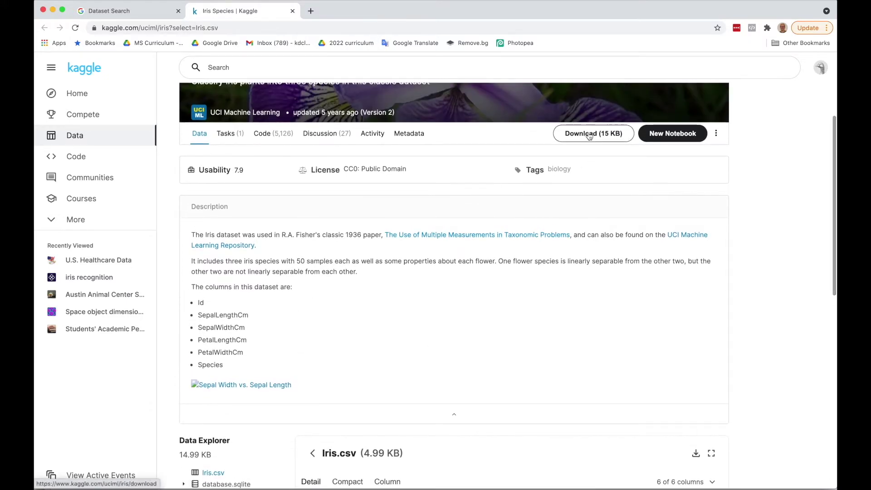
pyautogui.click(583, 135)
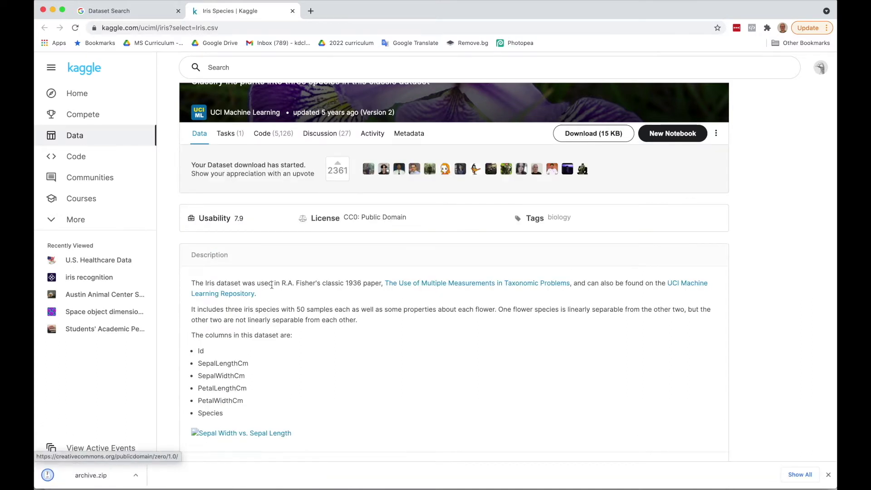
pyautogui.click(136, 475)
# Reveal archive.zip in Finder's Downloads folder and unzip it into an archive folder
pyautogui.click(169, 466)
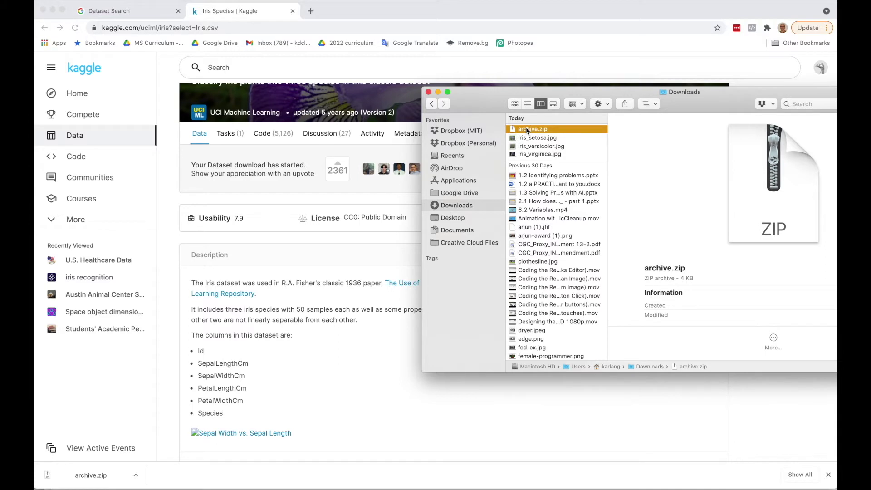
pyautogui.doubleClick(527, 130)
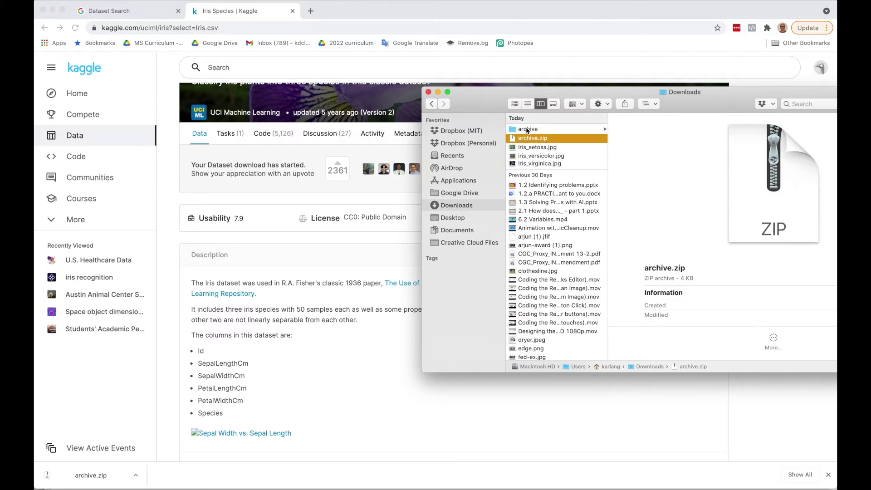
# Search Google for 'zip extractor' in a new browser tab
pyautogui.click(311, 12)
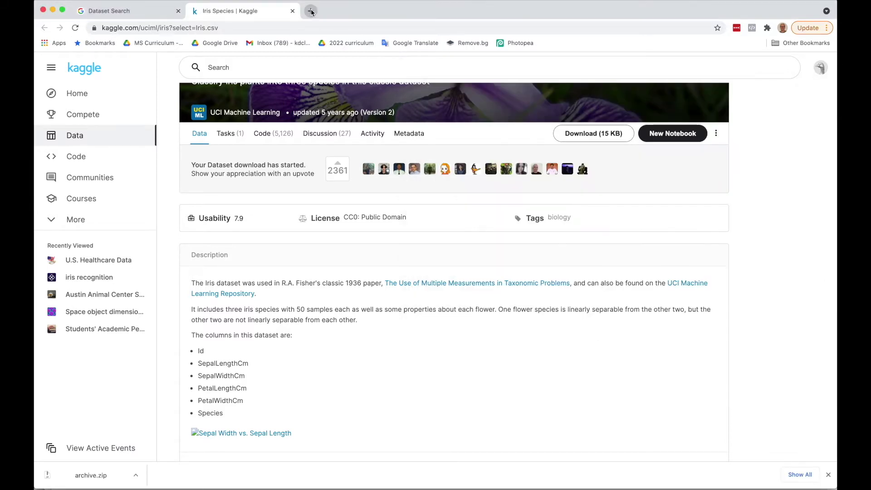
pyautogui.click(311, 11)
pyautogui.write('zip ')
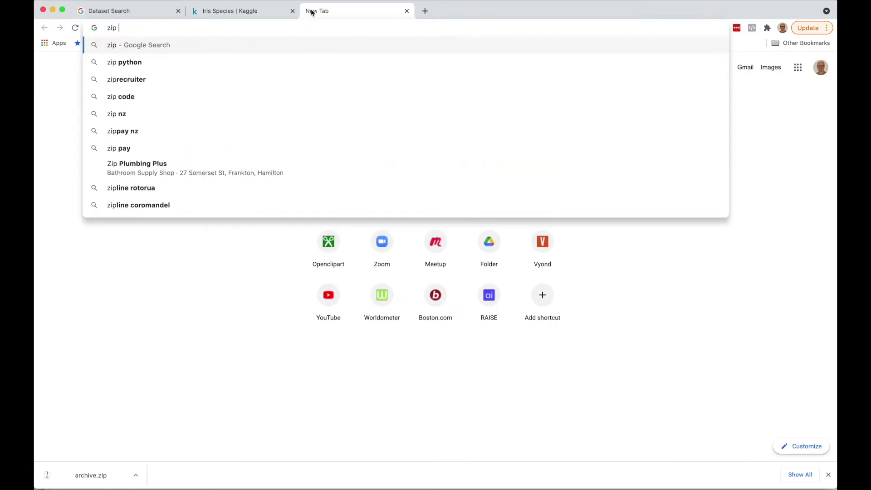
pyautogui.write('extractor')
pyautogui.press('Return')
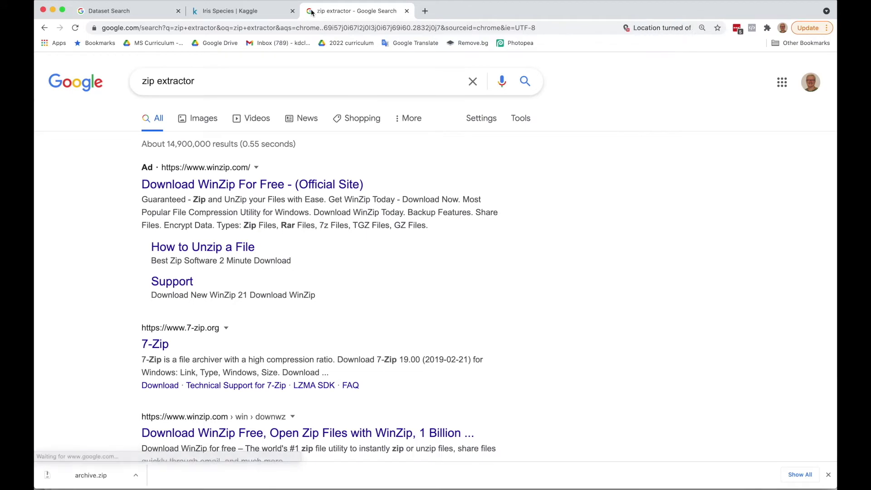
pyautogui.moveTo(350, 487)
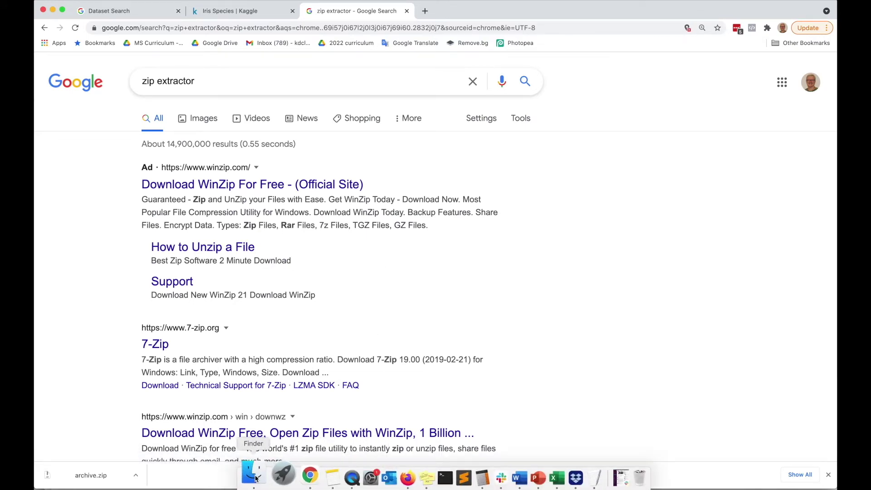
# Open the extracted archive folder in Downloads and select Iris.csv next to database.sqlite
pyautogui.click(255, 477)
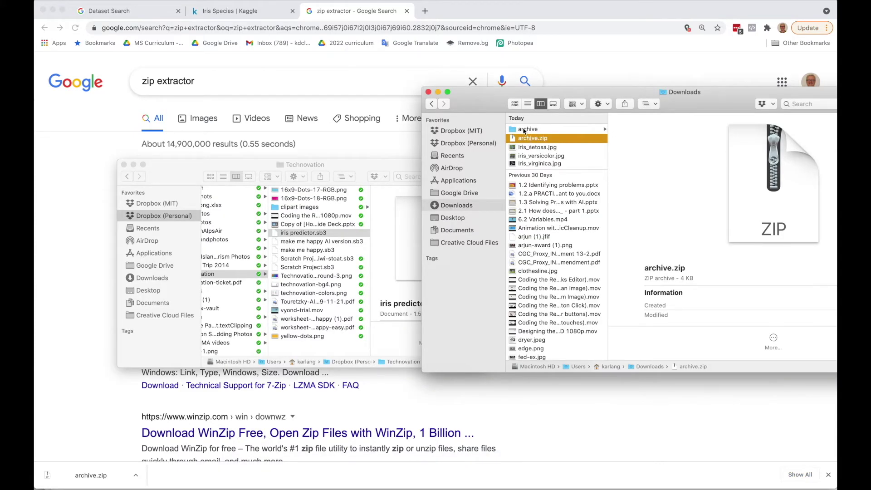
pyautogui.click(525, 129)
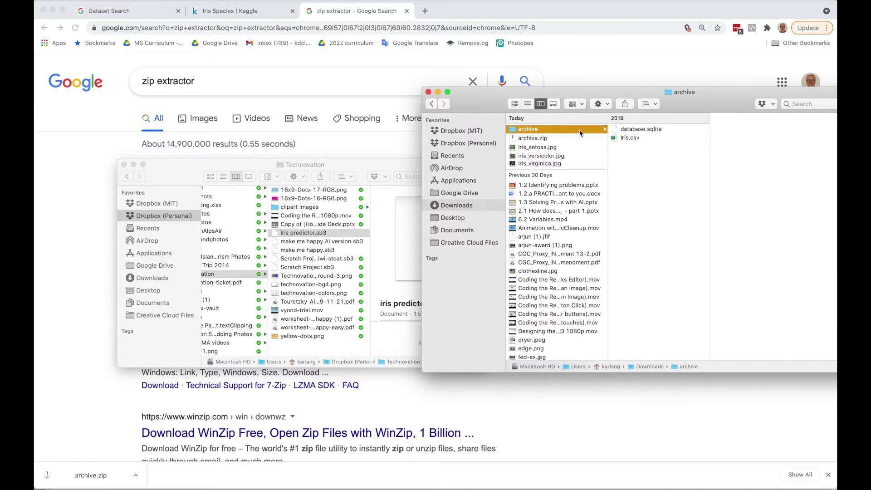
pyautogui.click(624, 138)
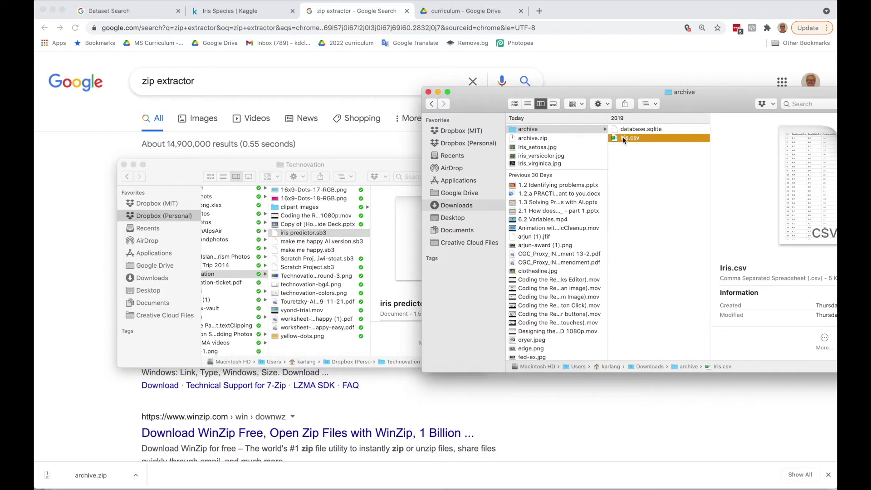
pyautogui.rightClick(624, 137)
pyautogui.moveTo(627, 152)
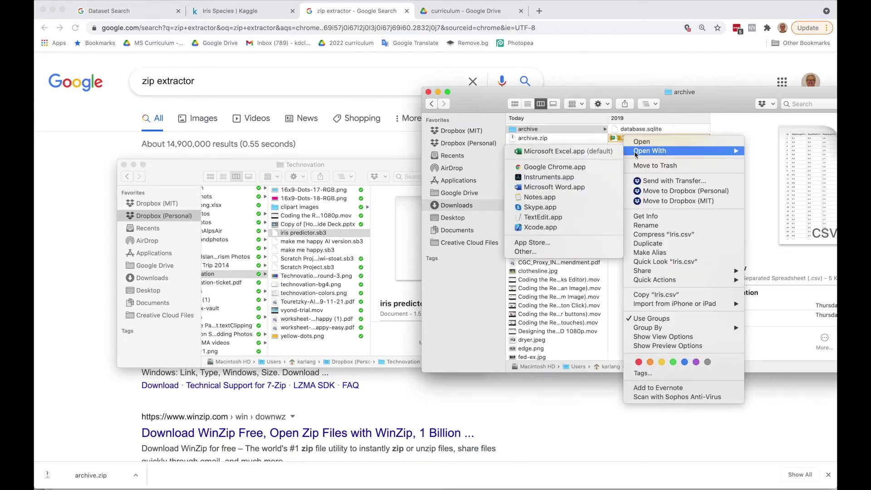
pyautogui.click(480, 104)
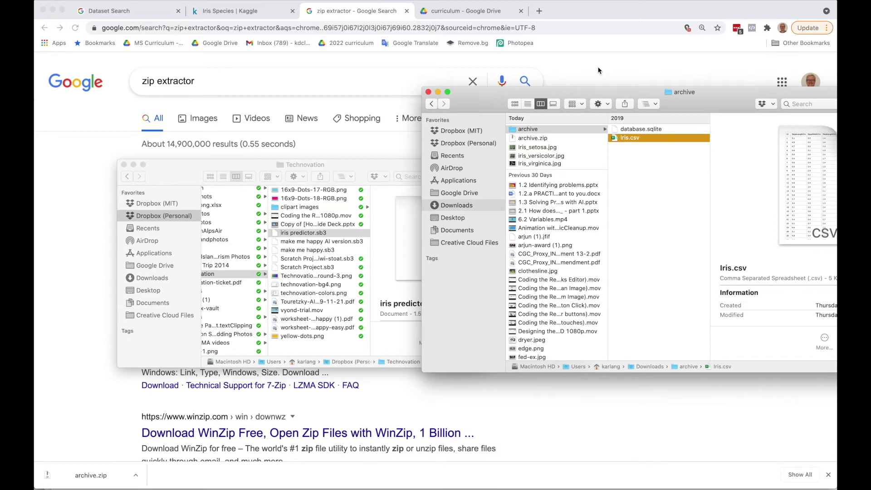
# Drag Iris.csv into the Drive Datasets folder and open it with Google Sheets
pyautogui.click(467, 11)
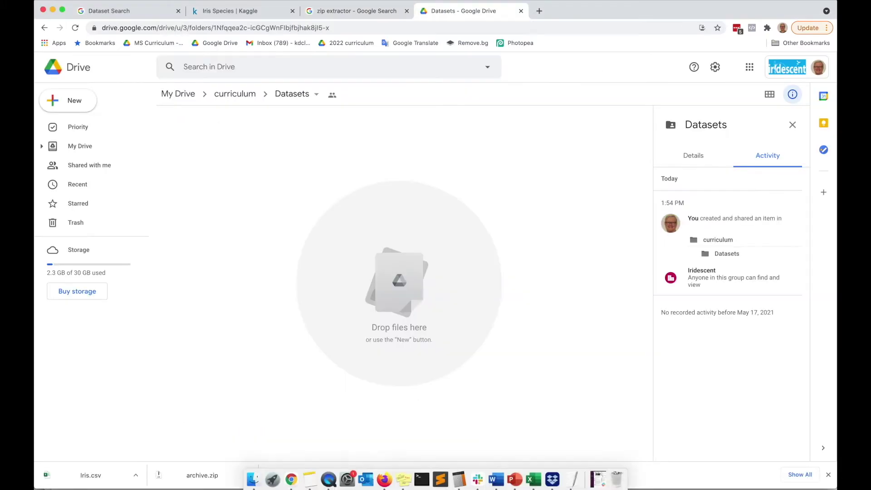
pyautogui.click(248, 473)
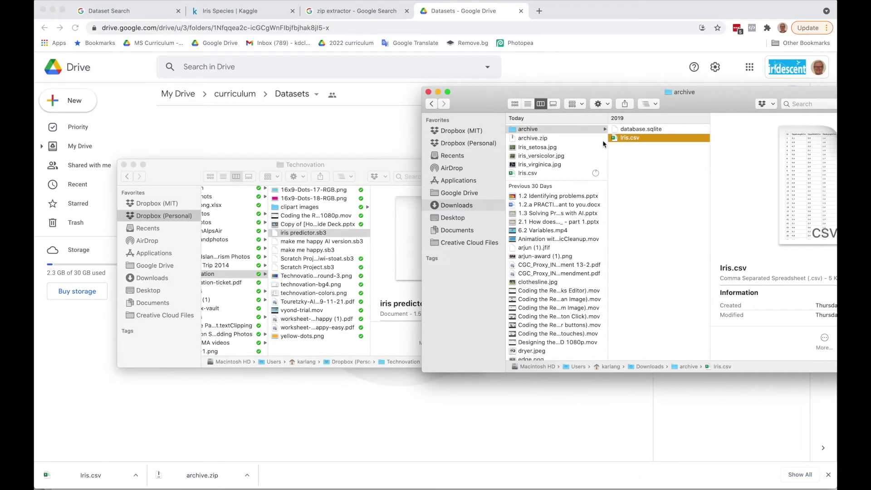
pyautogui.moveTo(625, 139); pyautogui.dragTo(247, 131)
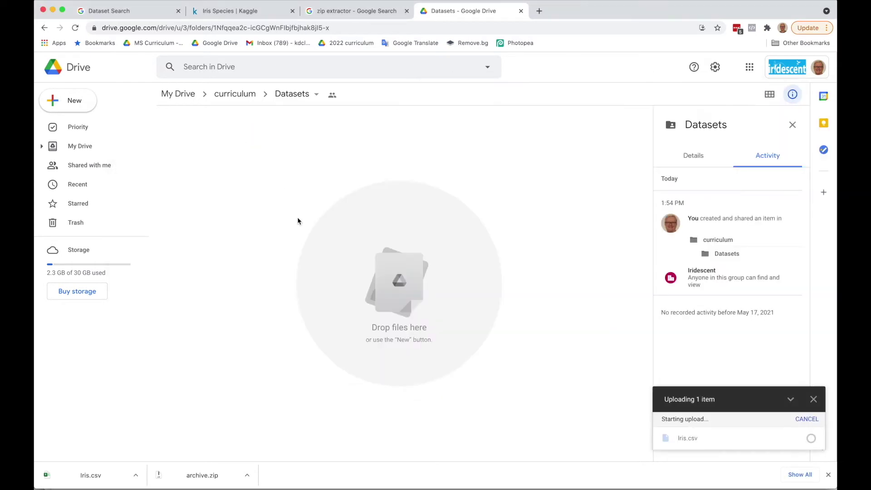
pyautogui.rightClick(194, 141)
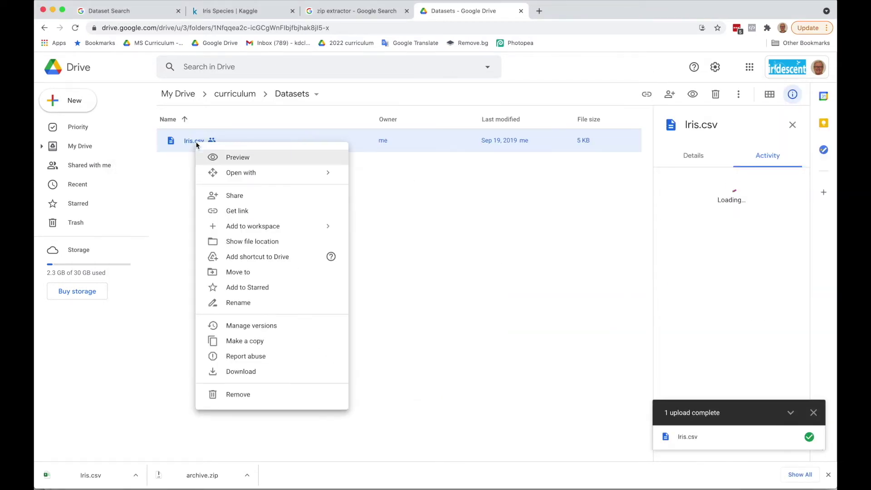
pyautogui.moveTo(247, 180)
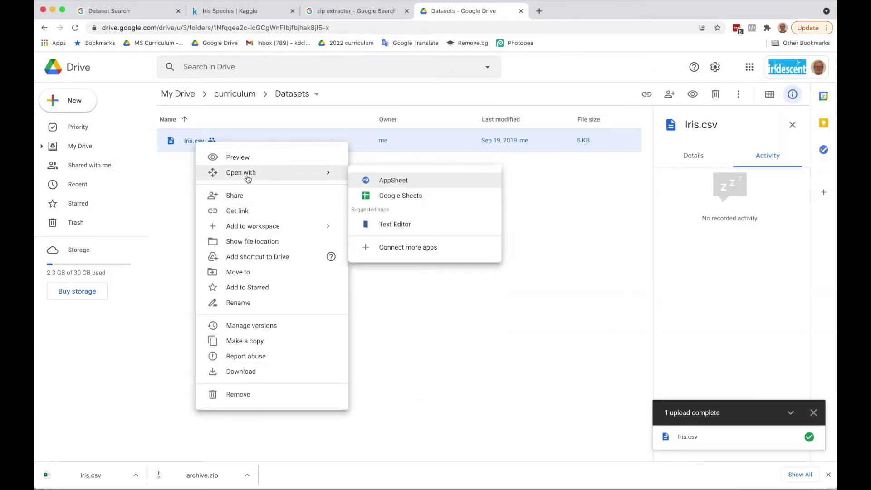
pyautogui.click(373, 196)
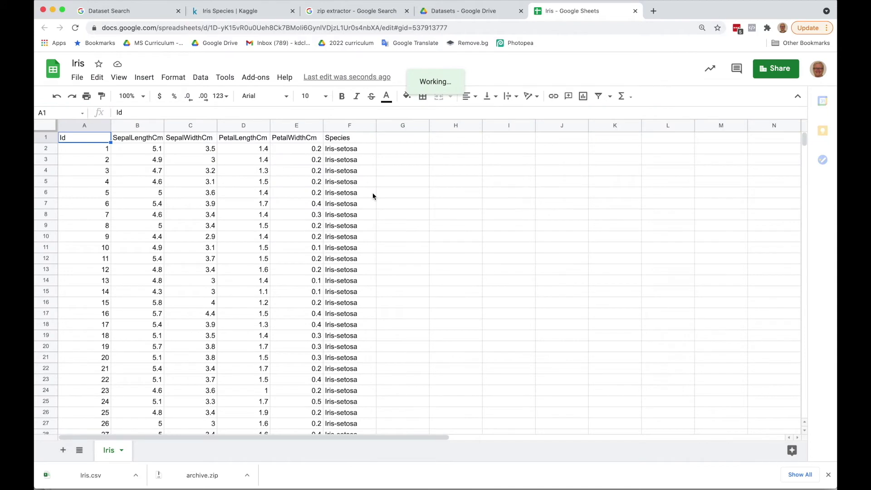
# Widen column B to fit 'SepalLengthCm', then scroll through the Iris data and back up
pyautogui.moveTo(167, 129); pyautogui.dragTo(177, 125)
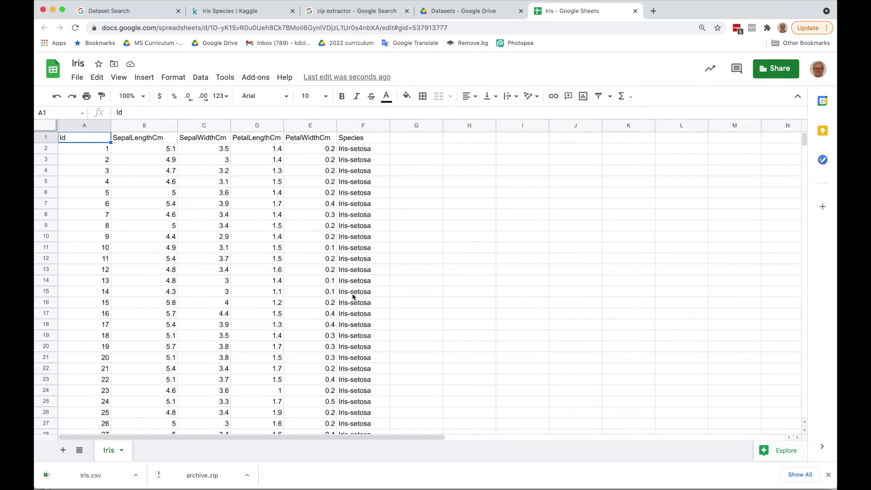
pyautogui.scroll(-2, 360, 325)
pyautogui.scroll(-3, 361, 325)
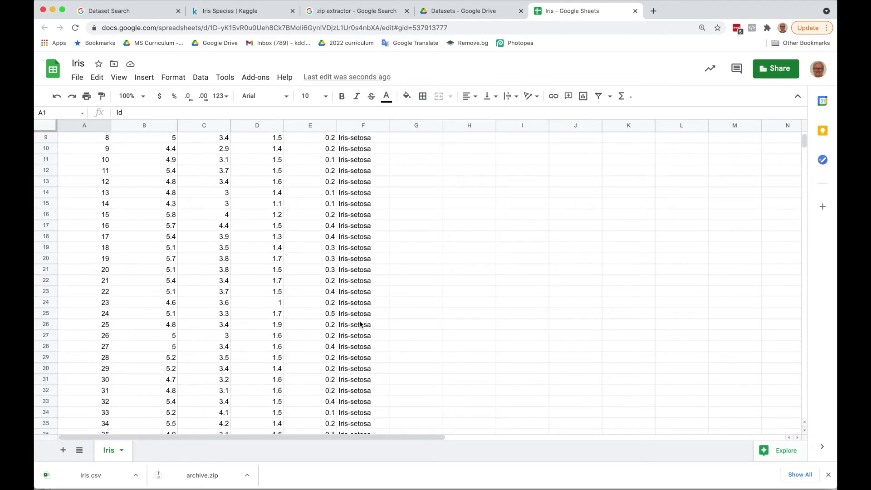
pyautogui.scroll(-10, 361, 325)
pyautogui.scroll(-3, 361, 325)
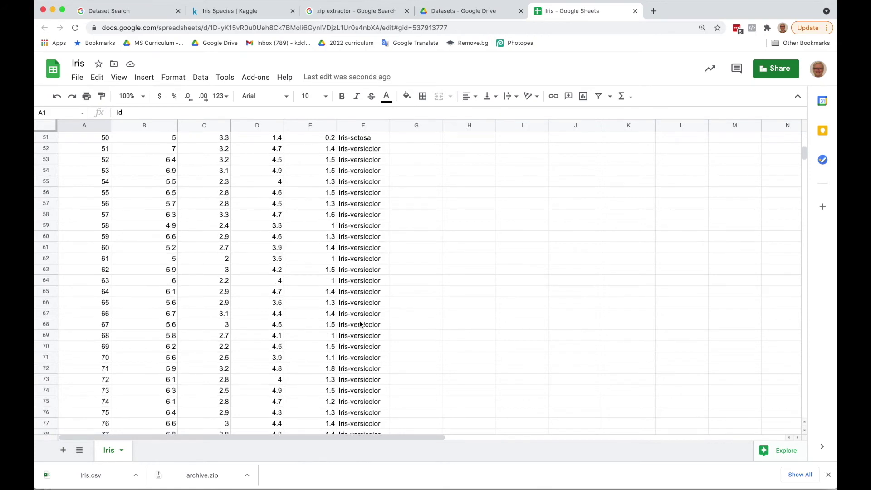
pyautogui.scroll(-10, 361, 325)
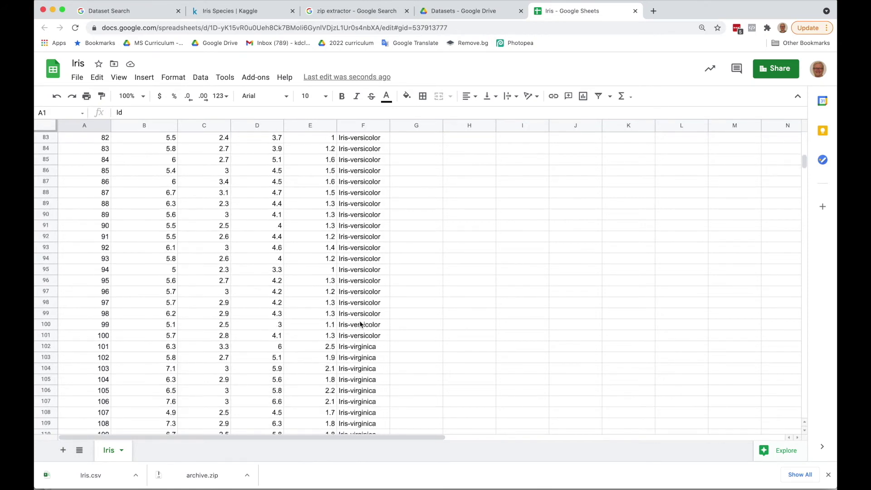
pyautogui.scroll(-14, 361, 325)
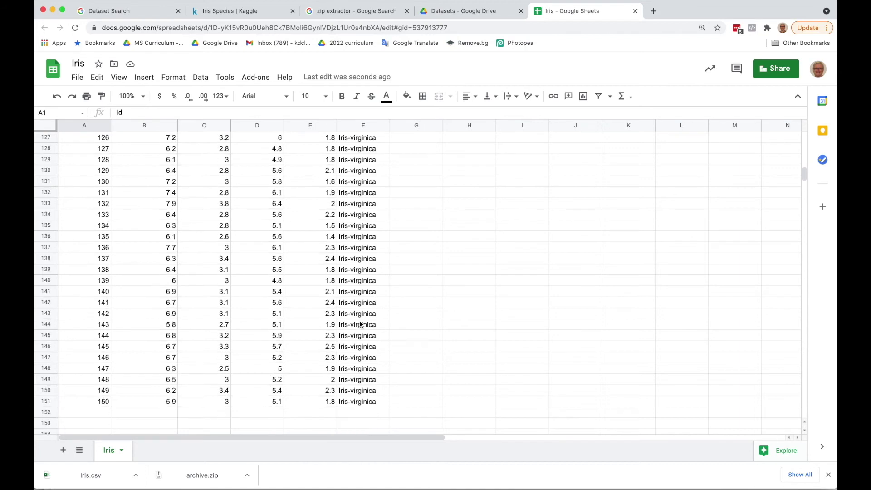
pyautogui.scroll(4, 360, 325)
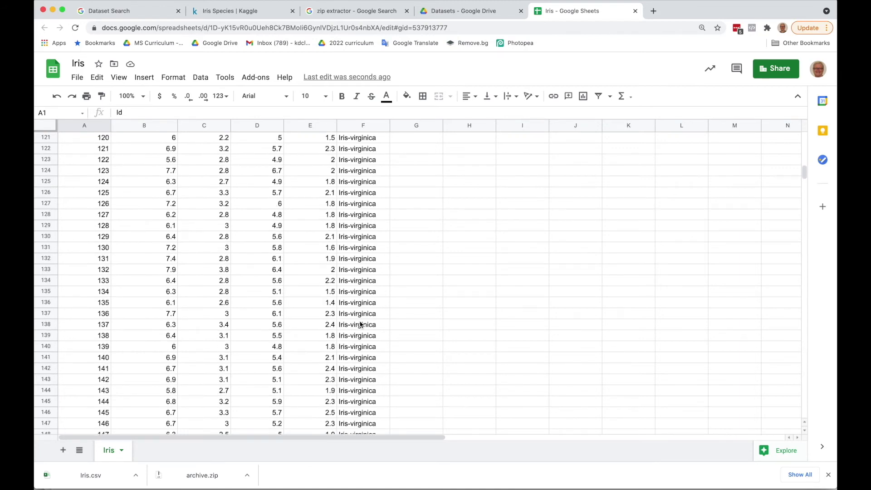
pyautogui.scroll(7, 360, 287)
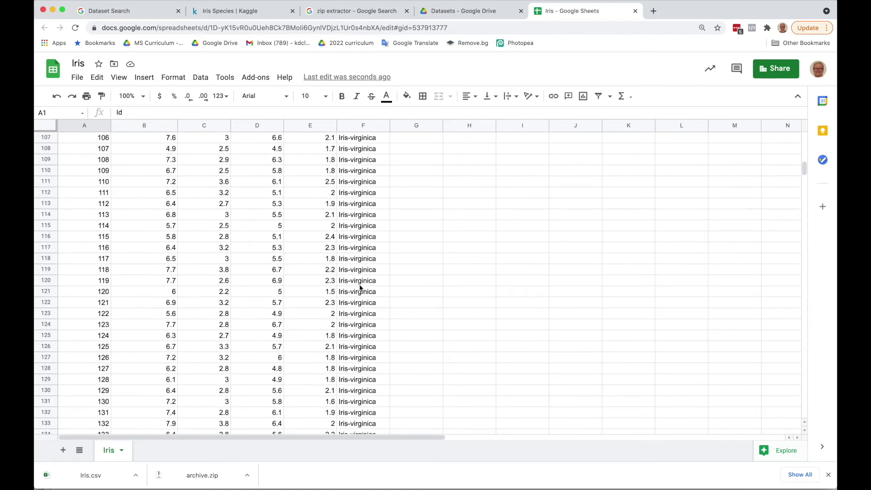
pyautogui.scroll(10, 360, 286)
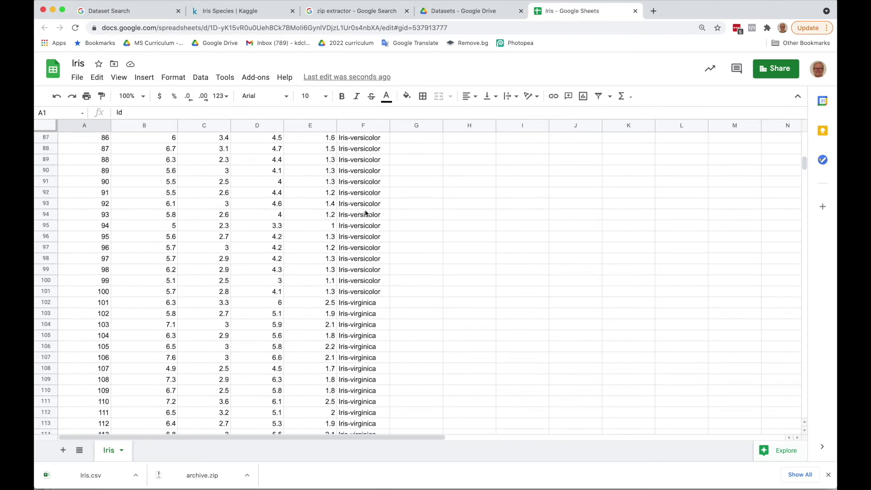
pyautogui.scroll(11, 366, 212)
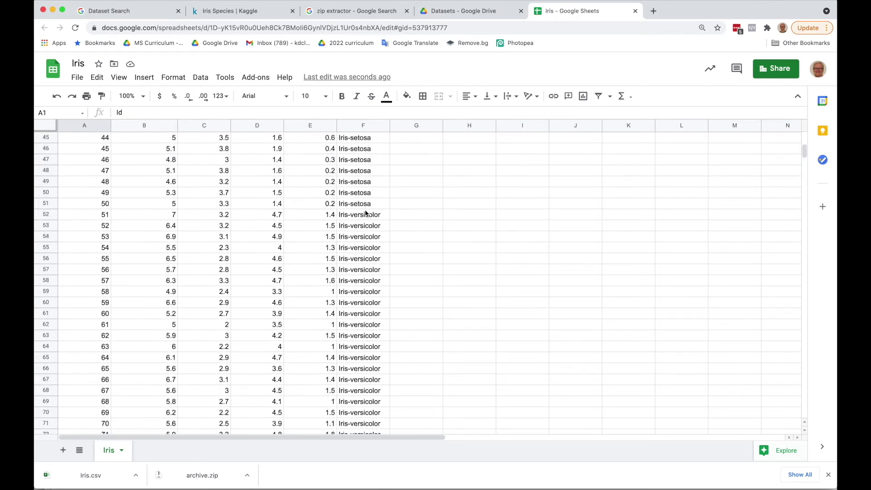
pyautogui.scroll(10, 366, 212)
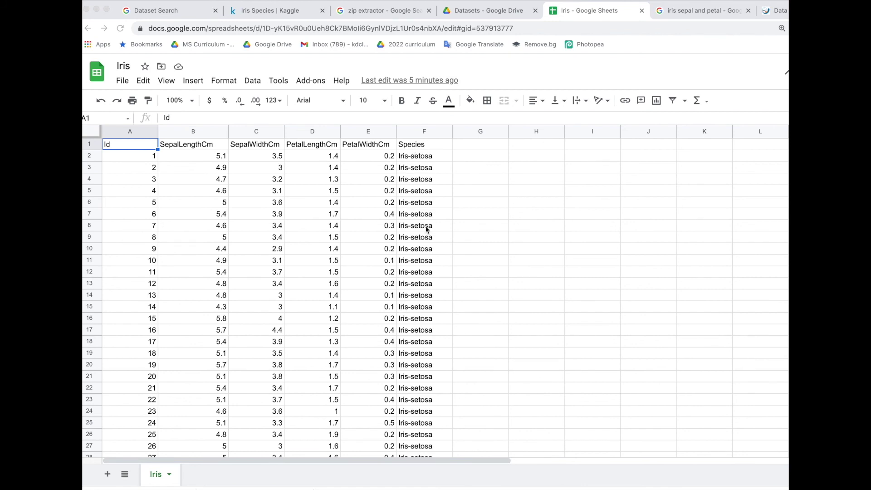
pyautogui.scroll(-3, 418, 306)
pyautogui.scroll(3, 419, 306)
pyautogui.scroll(-1, 418, 266)
pyautogui.scroll(-6, 418, 265)
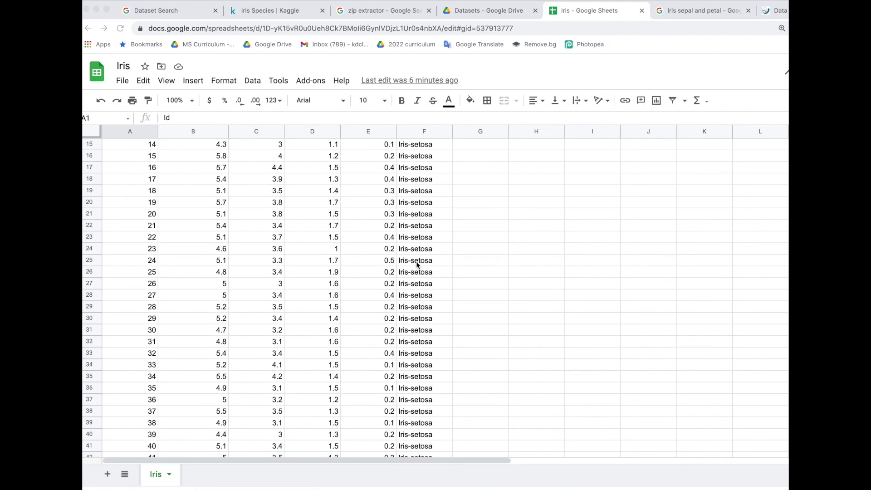
pyautogui.scroll(-5, 418, 265)
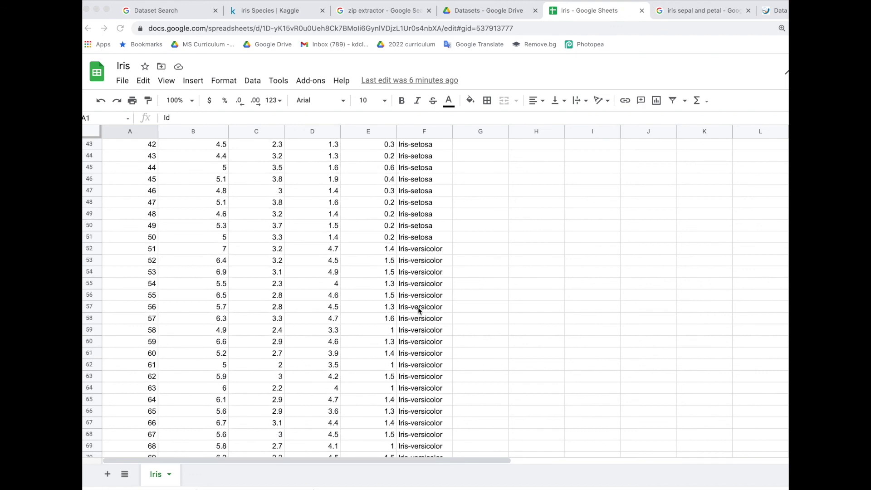
pyautogui.scroll(-13, 420, 310)
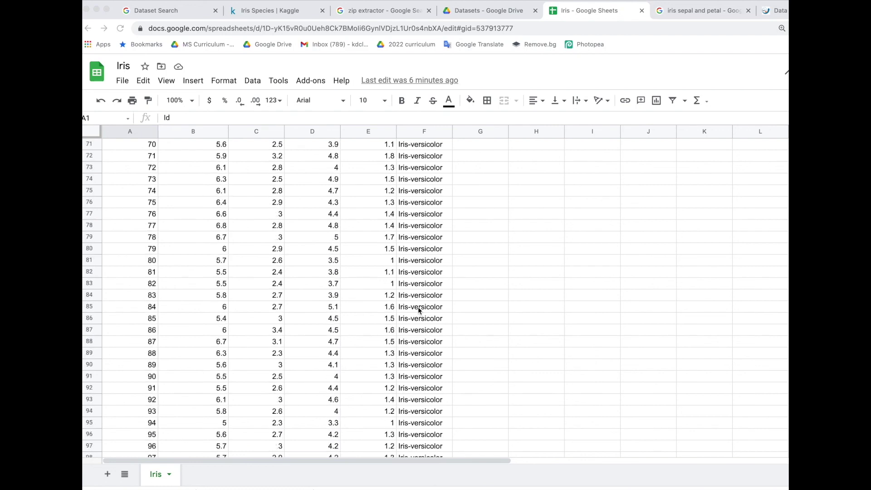
pyautogui.scroll(-1, 419, 310)
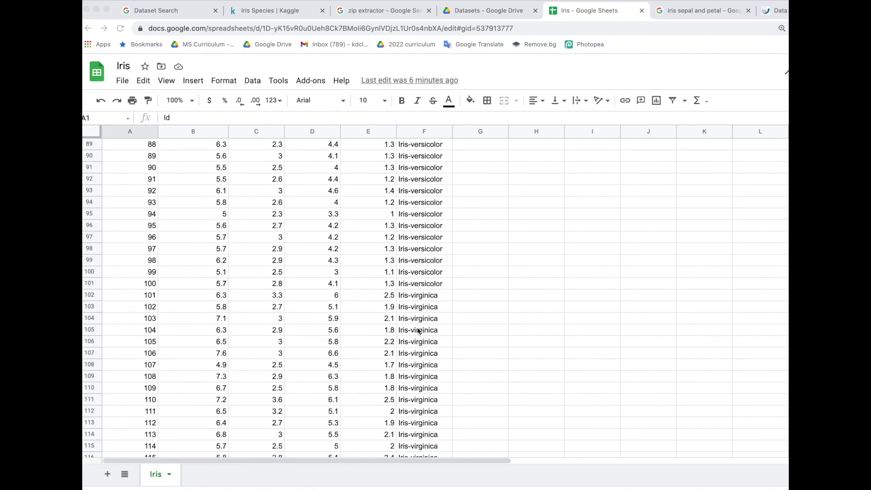